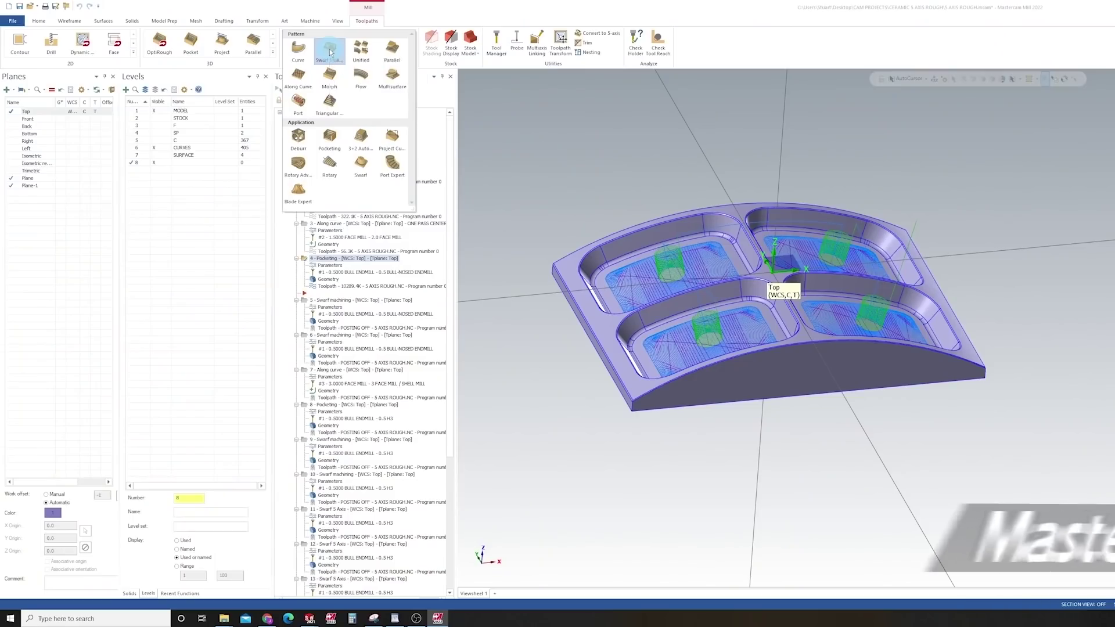
Start a new Swarf Milling toolpath and begin selecting swarf geometries on Cut Pattern
click(329, 49)
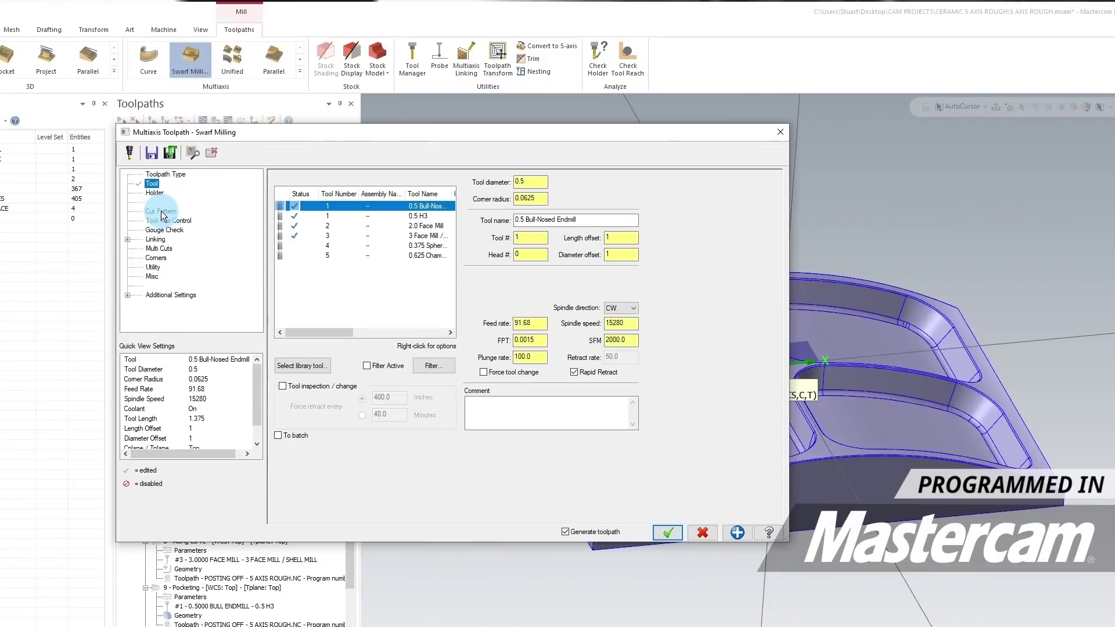
click(162, 211)
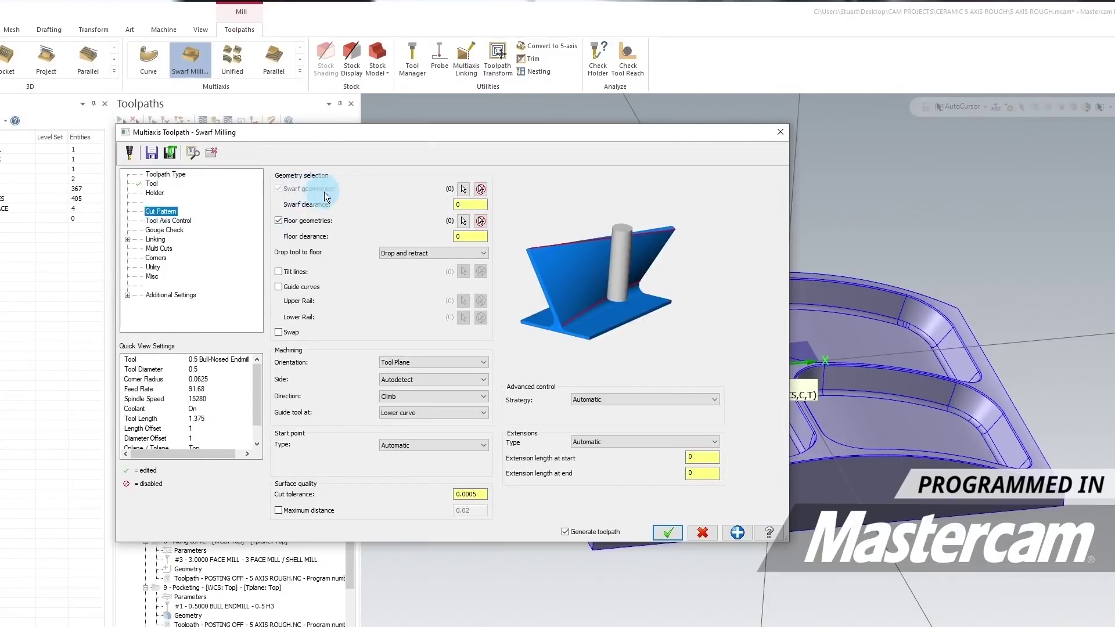
click(464, 189)
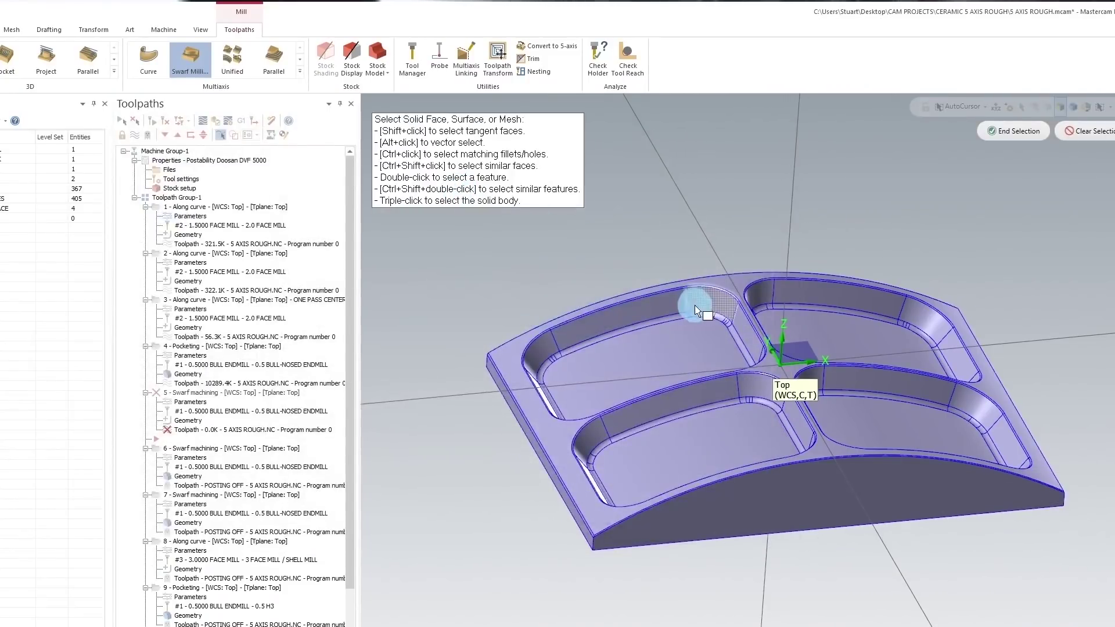
scroll(695, 304, up, 2)
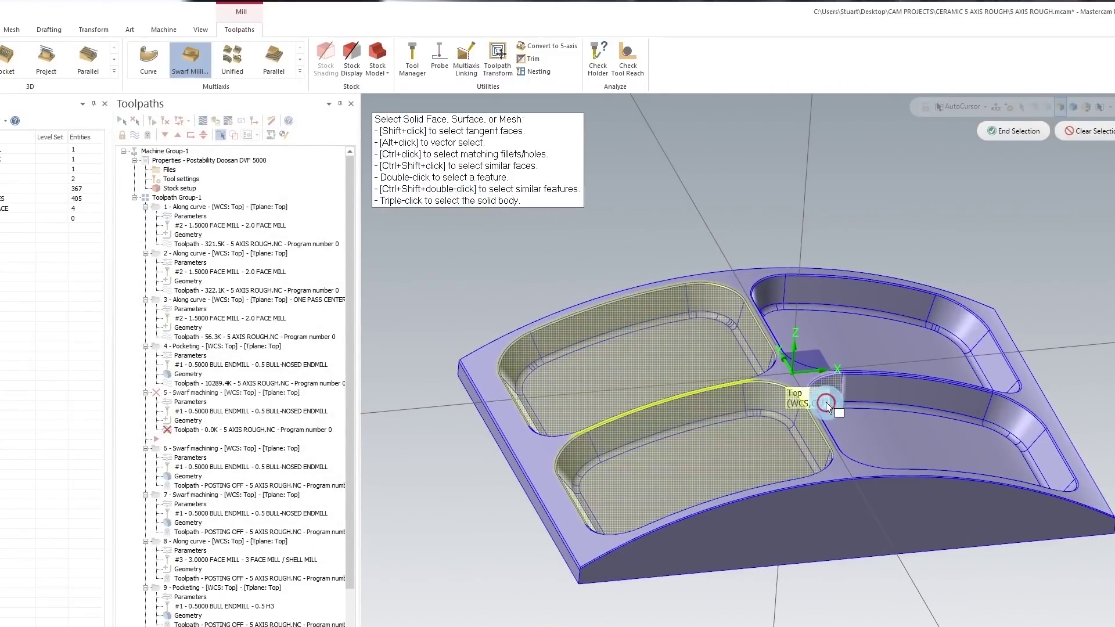
Select the 32 pocket wall faces, including wall fillets, as swarf geometries
click(827, 288)
scroll(880, 308, up, 1)
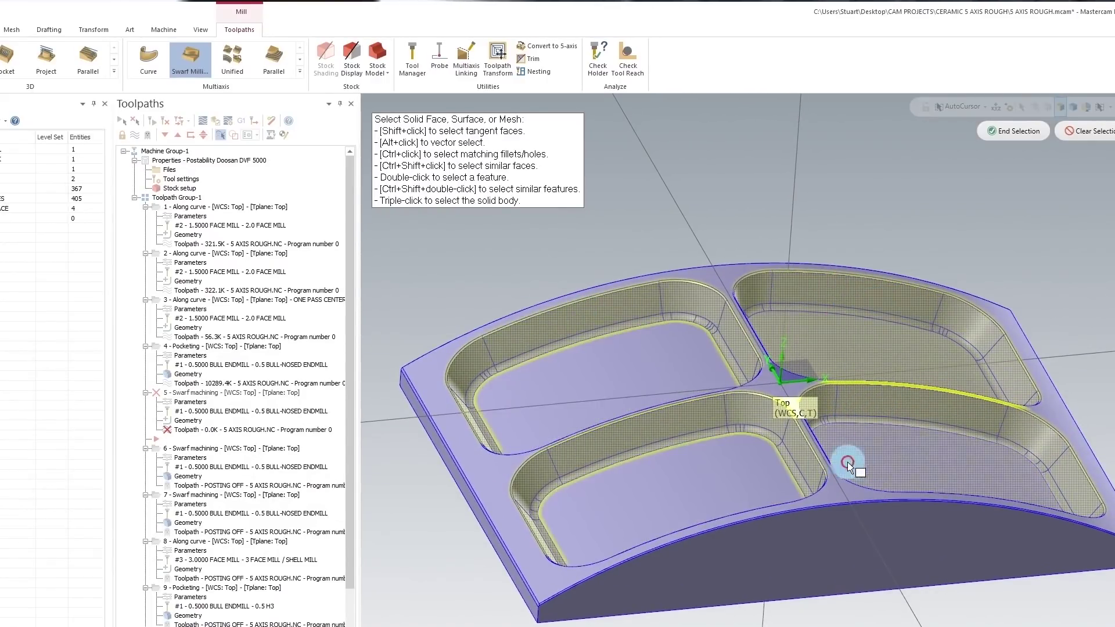
scroll(639, 334, up, 2)
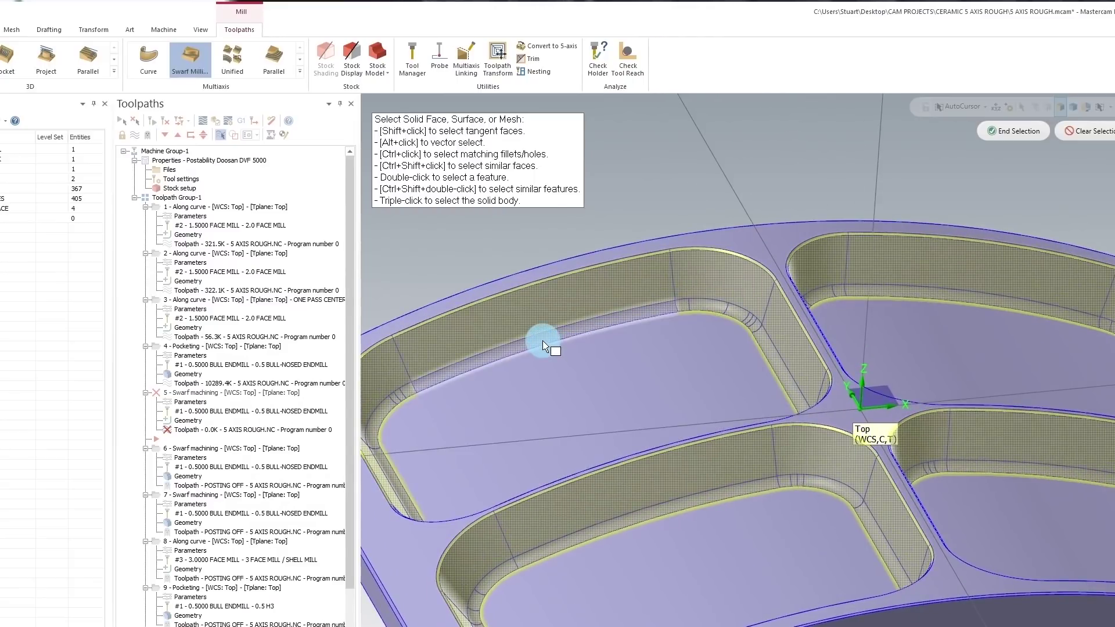
click(543, 340)
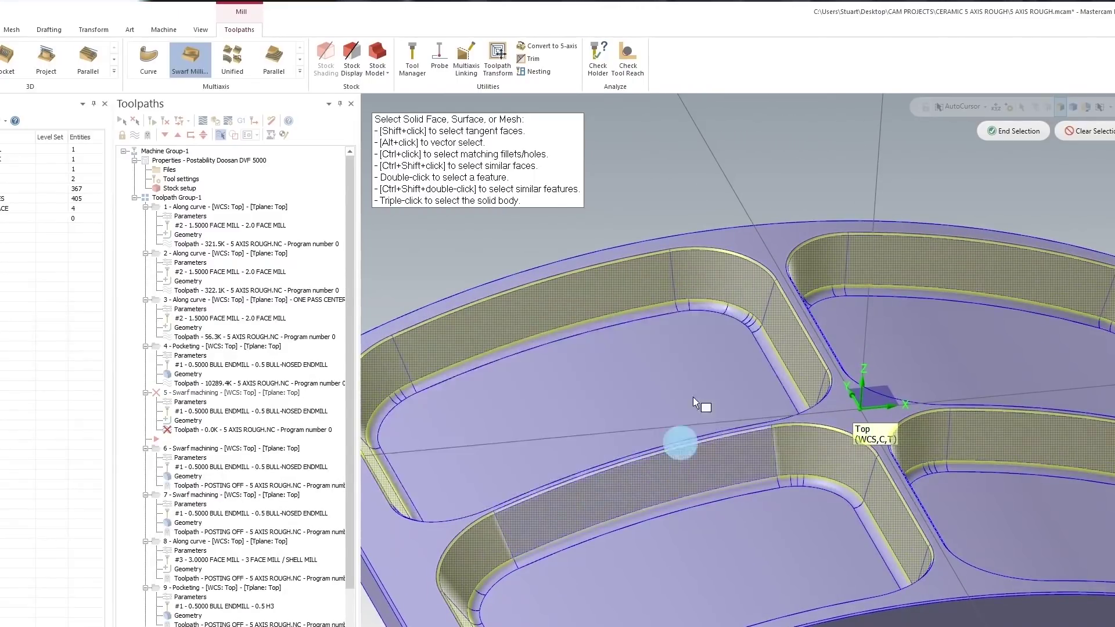
mouse_move(865, 366)
middle_down()
mouse_move(923, 326)
mouse_move(648, 323)
middle_up()
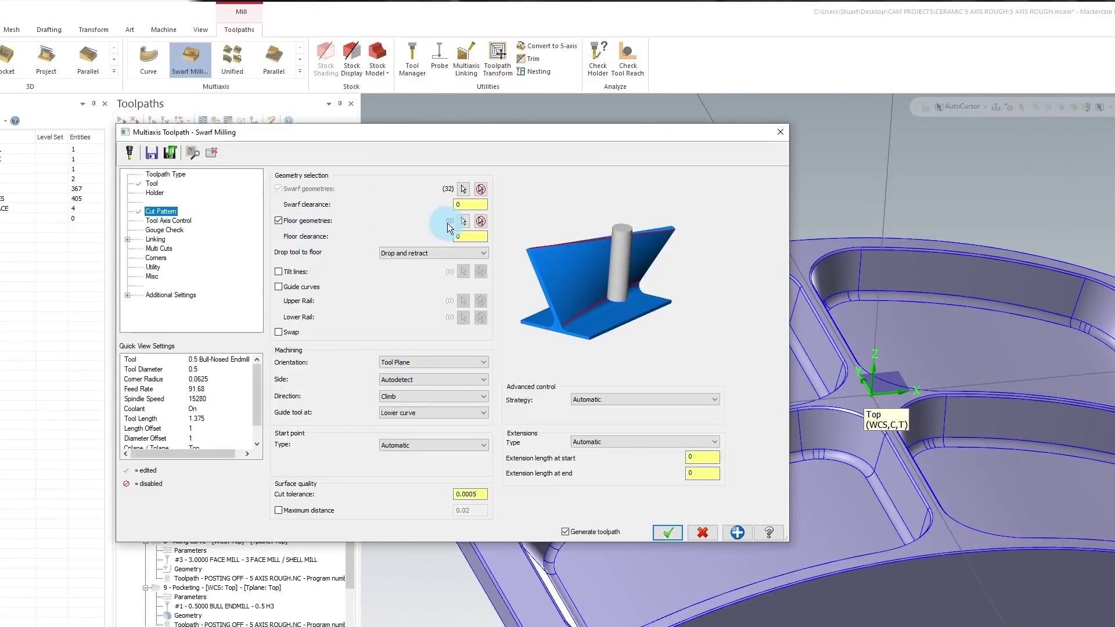
Pick the four pocket floor faces as the floor geometry
click(640, 368)
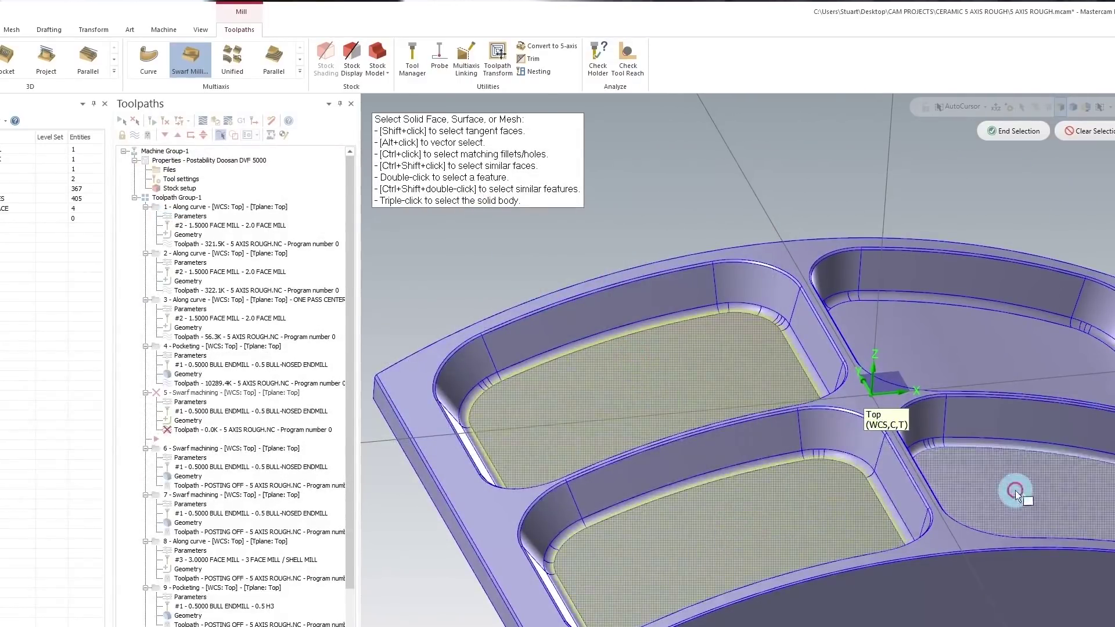
click(928, 340)
click(1007, 219)
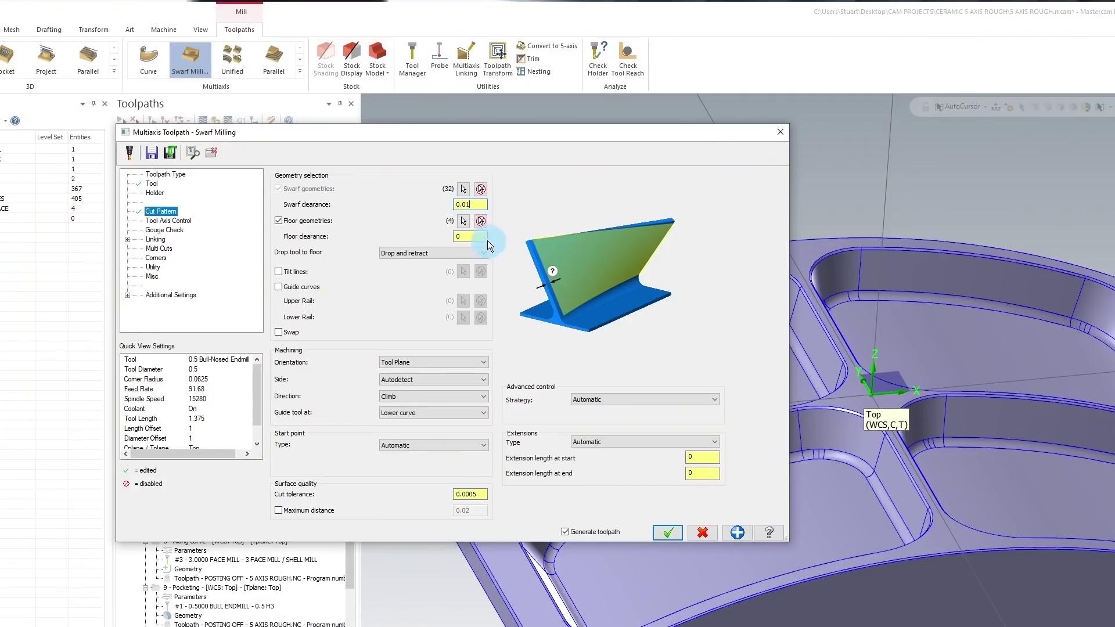
Set swarf and floor clearance to 0.01 and cut tolerance to 0.001
click(489, 245)
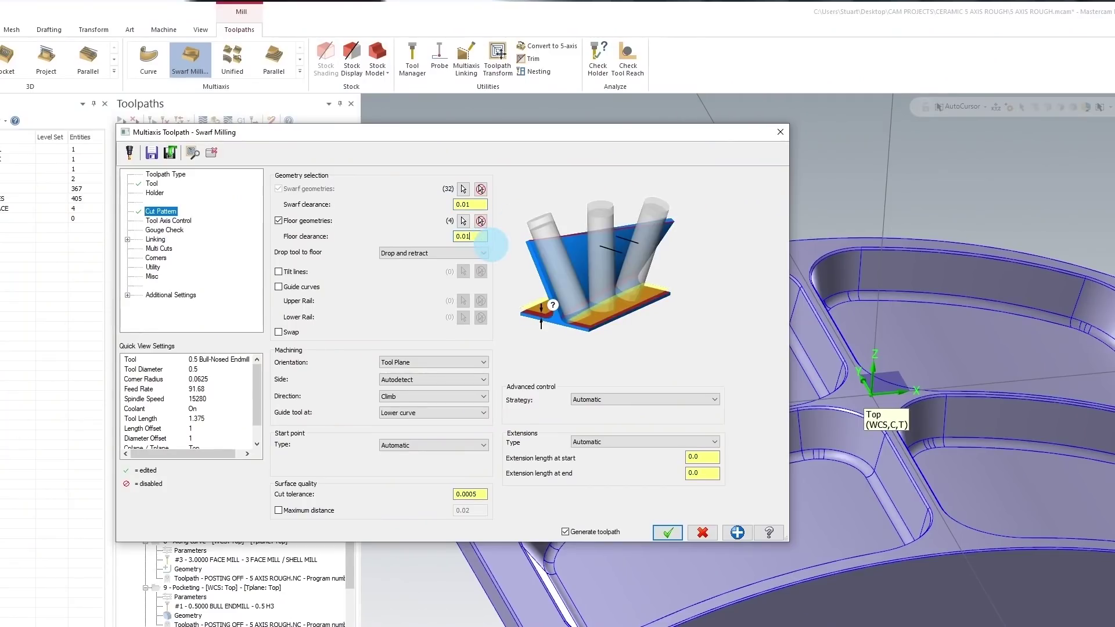
click(476, 494)
double_click(480, 496)
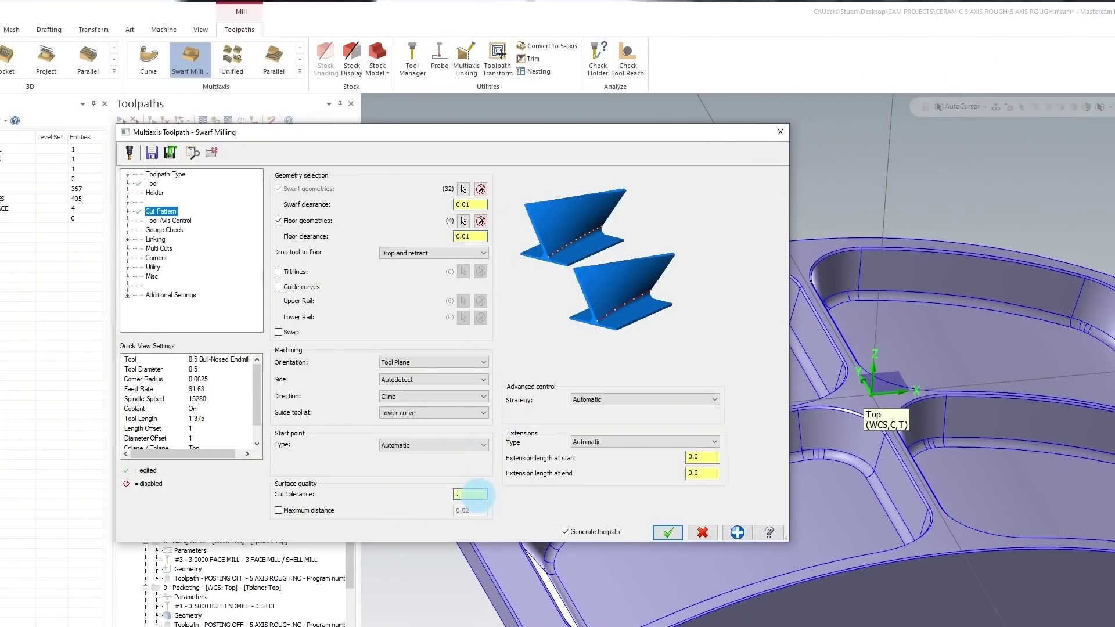
click(167, 221)
Set max angle step to 3 and a radius-6 Y-axis cylinder clearance through a user-defined point
click(468, 296)
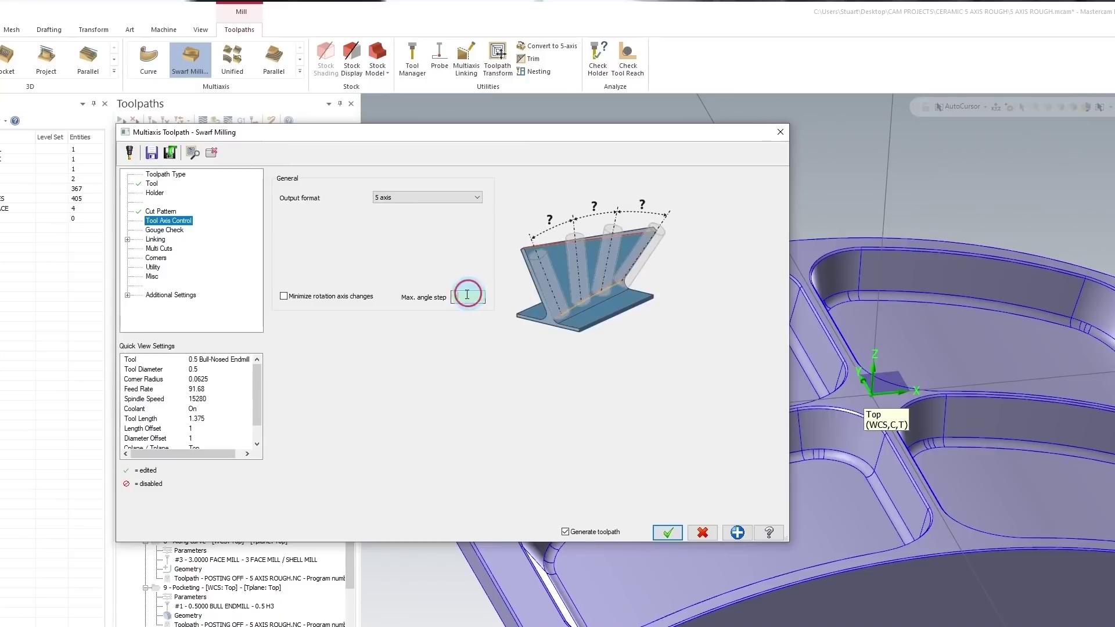
text(3)
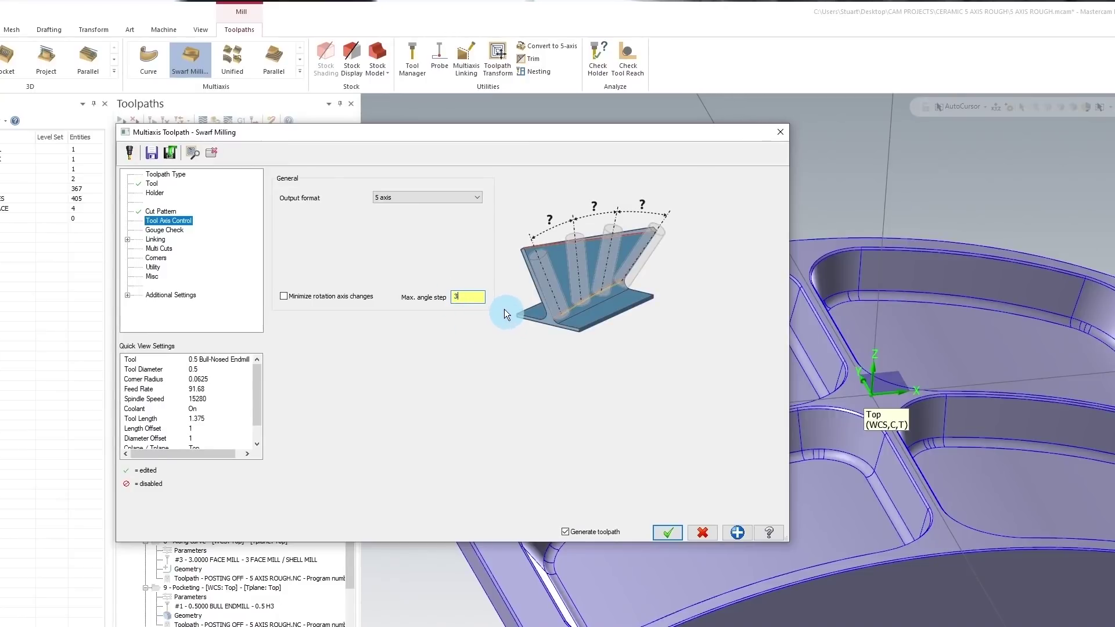
click(155, 240)
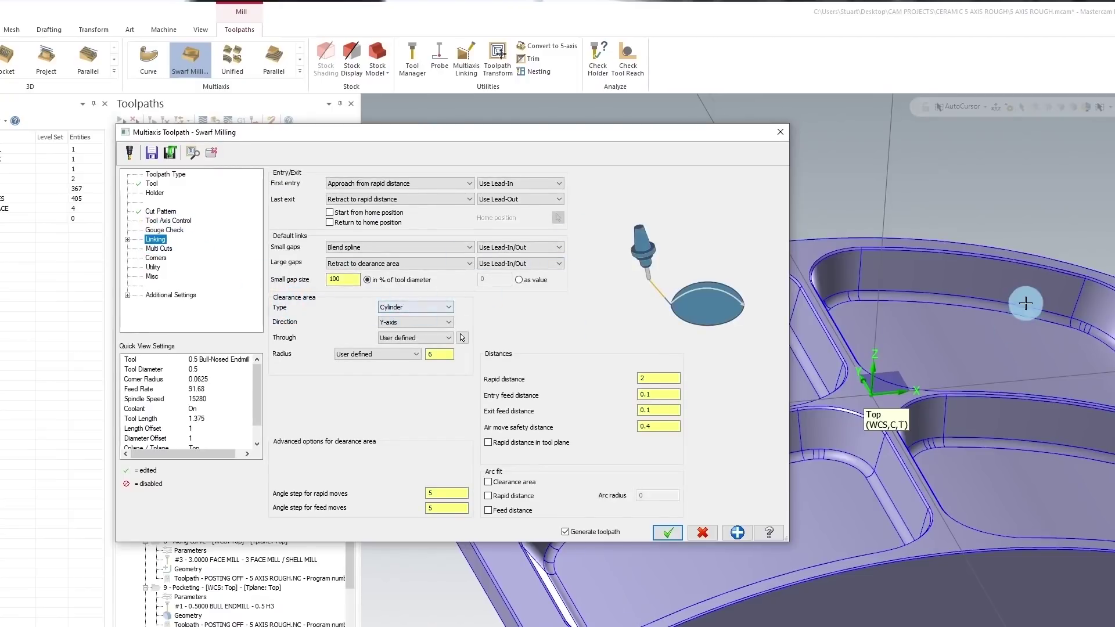
middle_drag(953, 304, 930, 318)
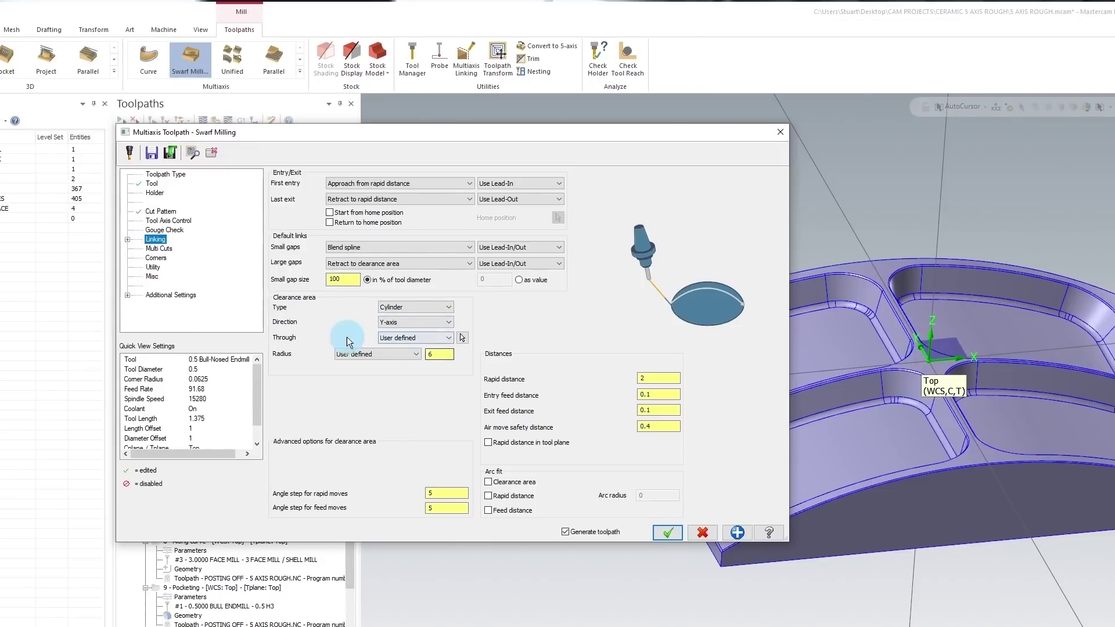
click(465, 340)
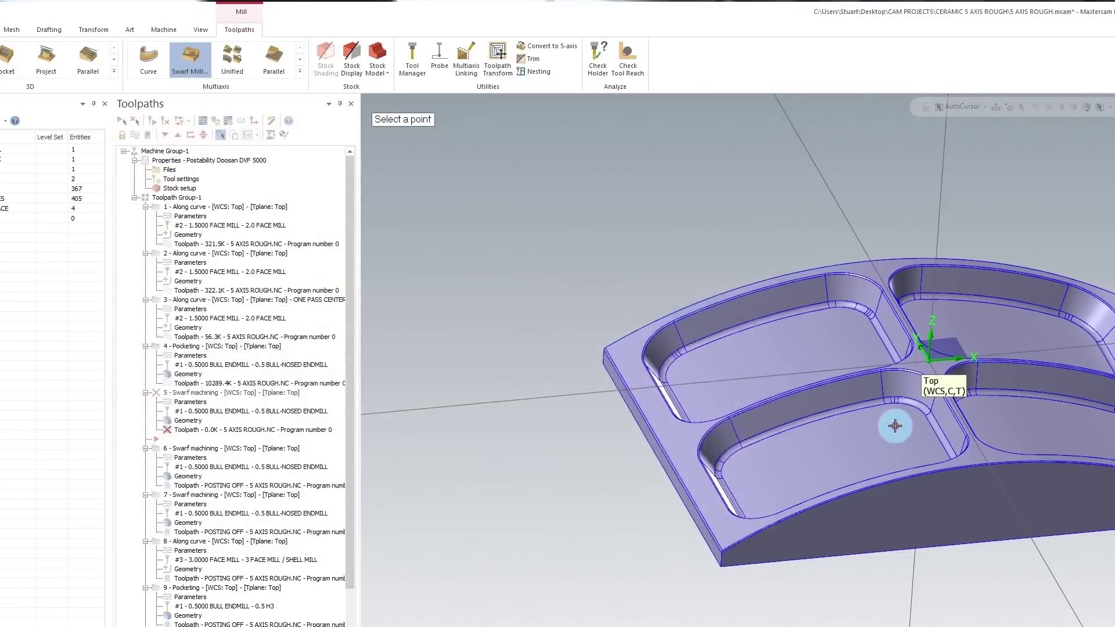
scroll(923, 485, down, 2)
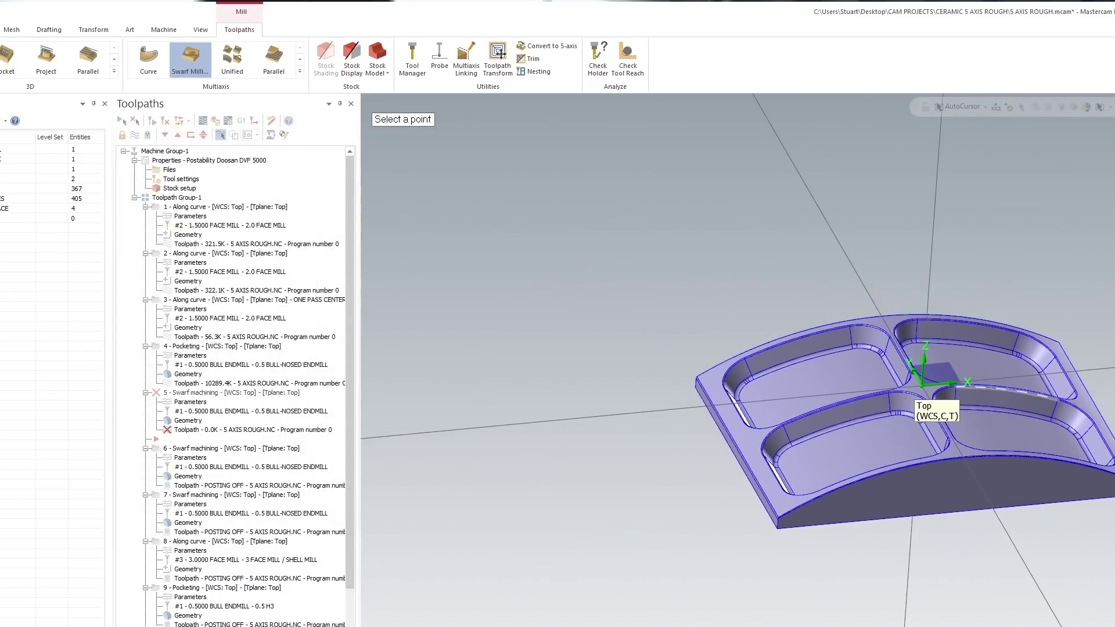
click(921, 594)
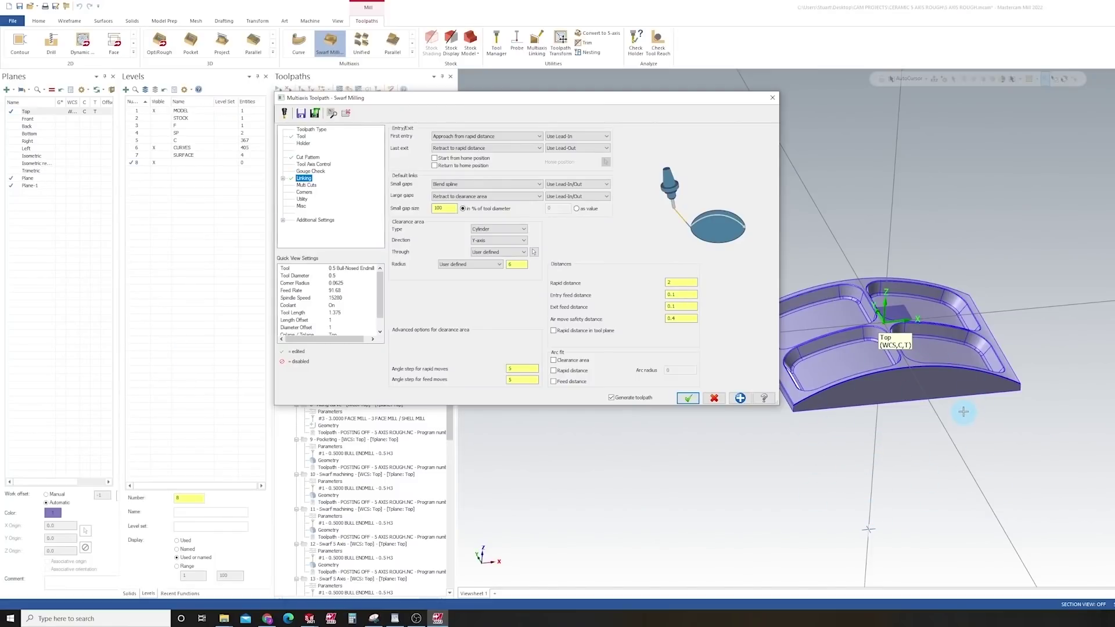
click(306, 184)
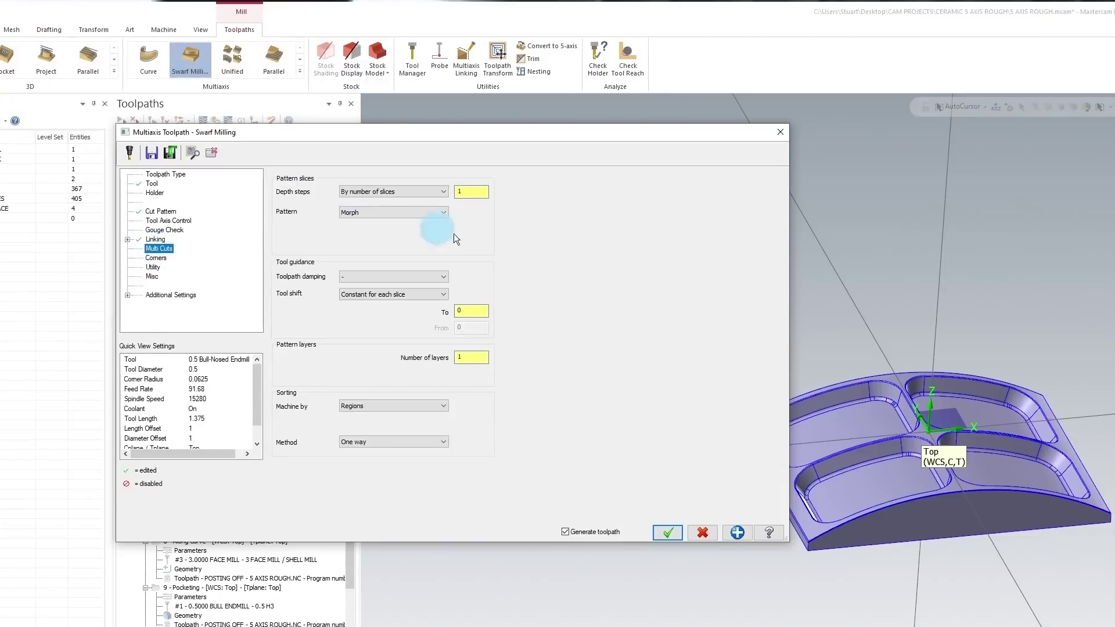
Set the multi-cut pattern's number of layers to 4
click(474, 357)
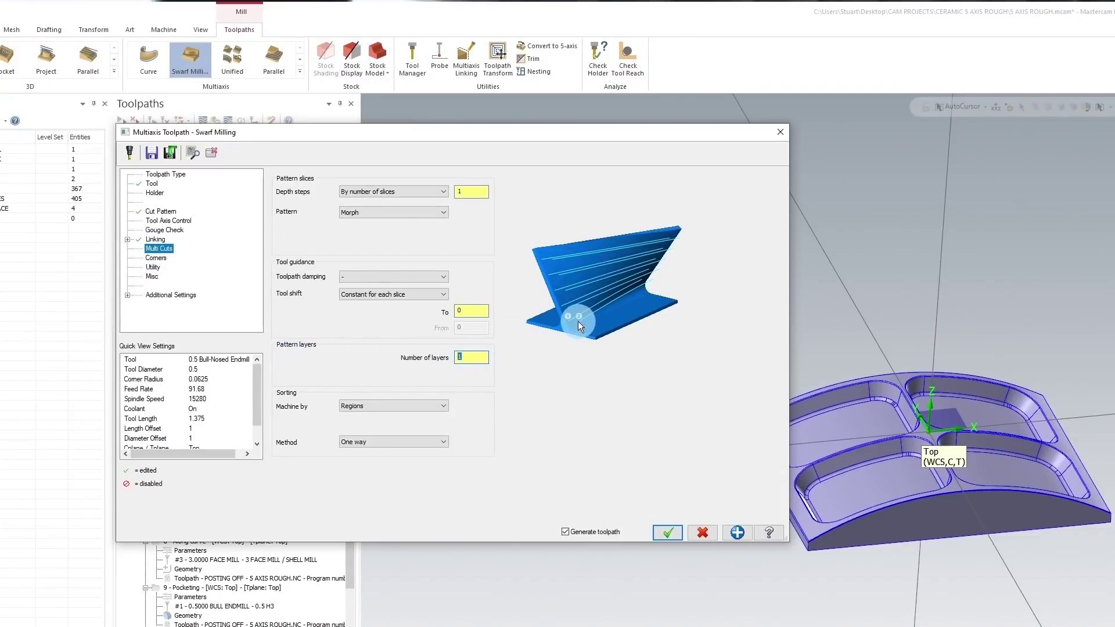
text(4)
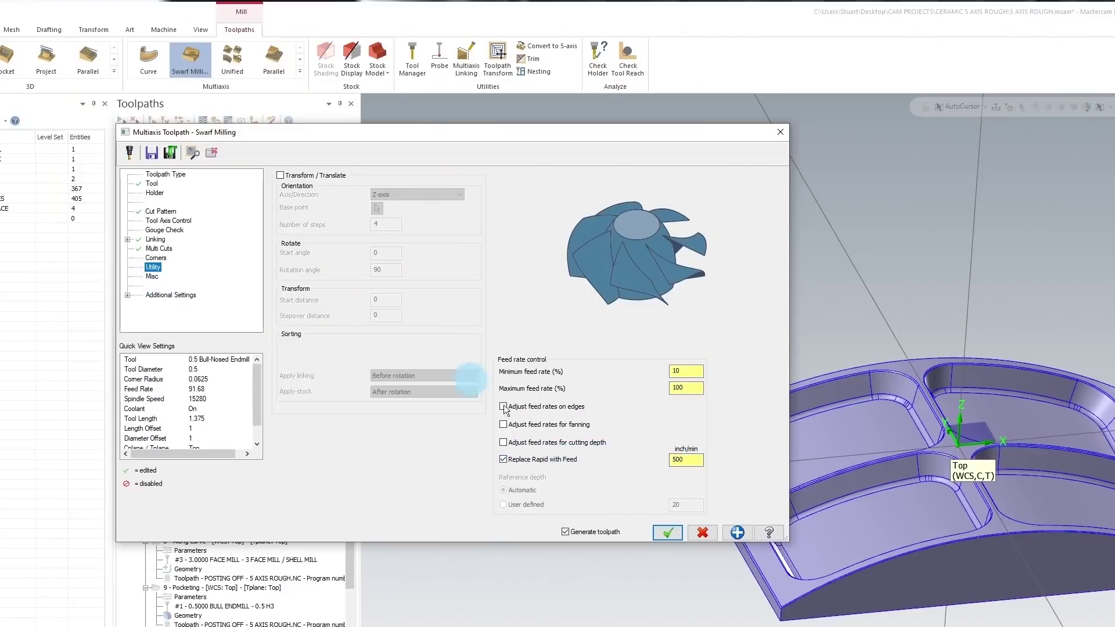
Set Flood coolant to Ignore and AIR BLOW to M114, then generate the toolpath
double_click(168, 295)
click(166, 285)
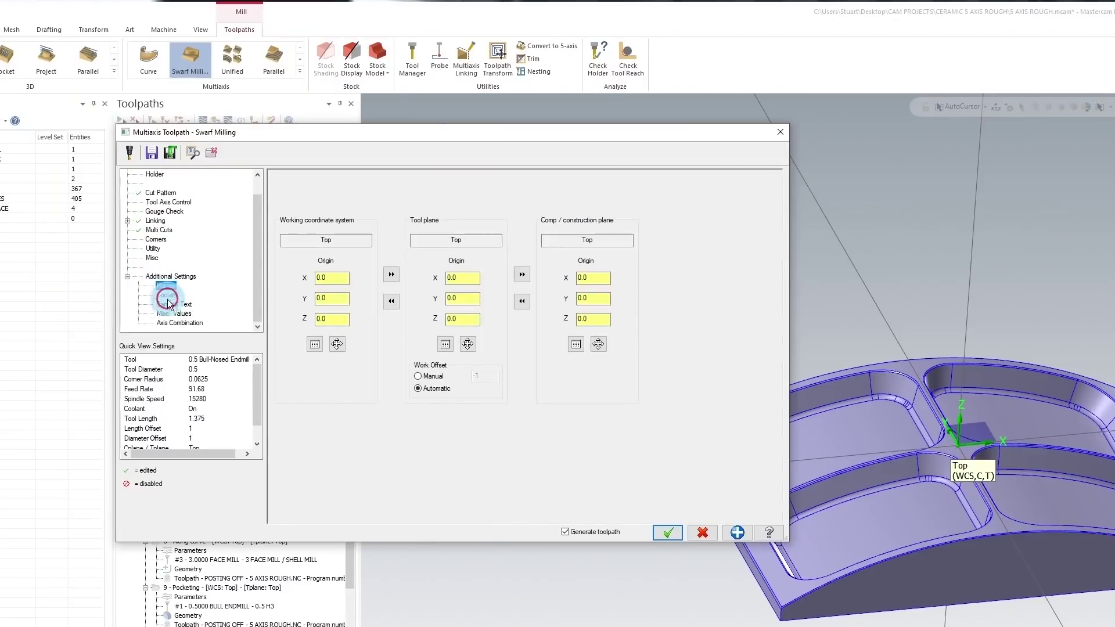
click(167, 295)
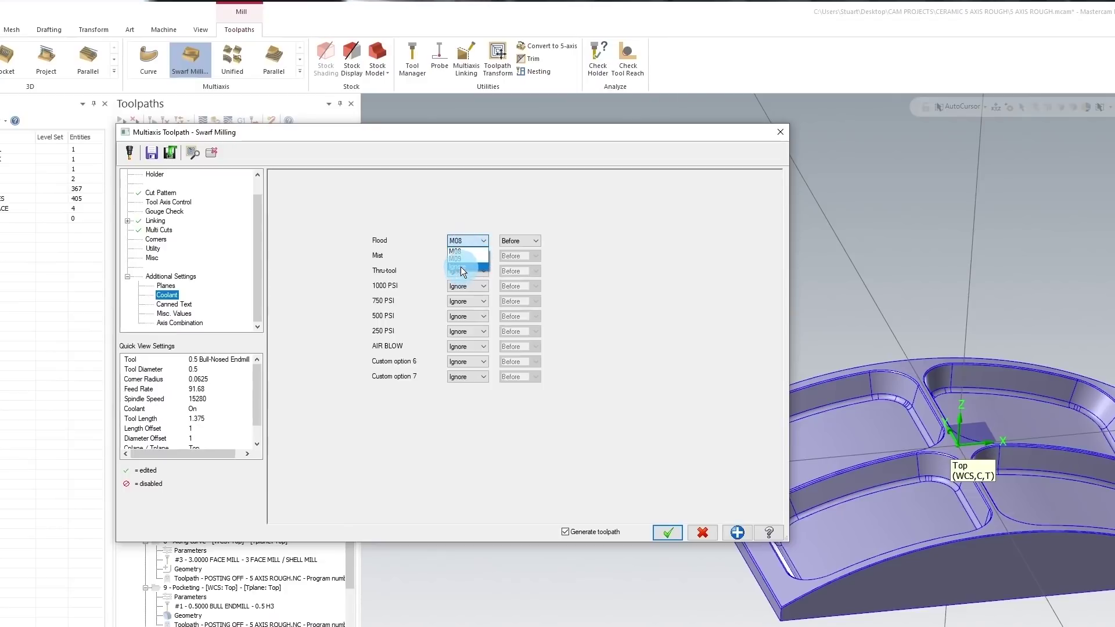
click(461, 266)
click(459, 348)
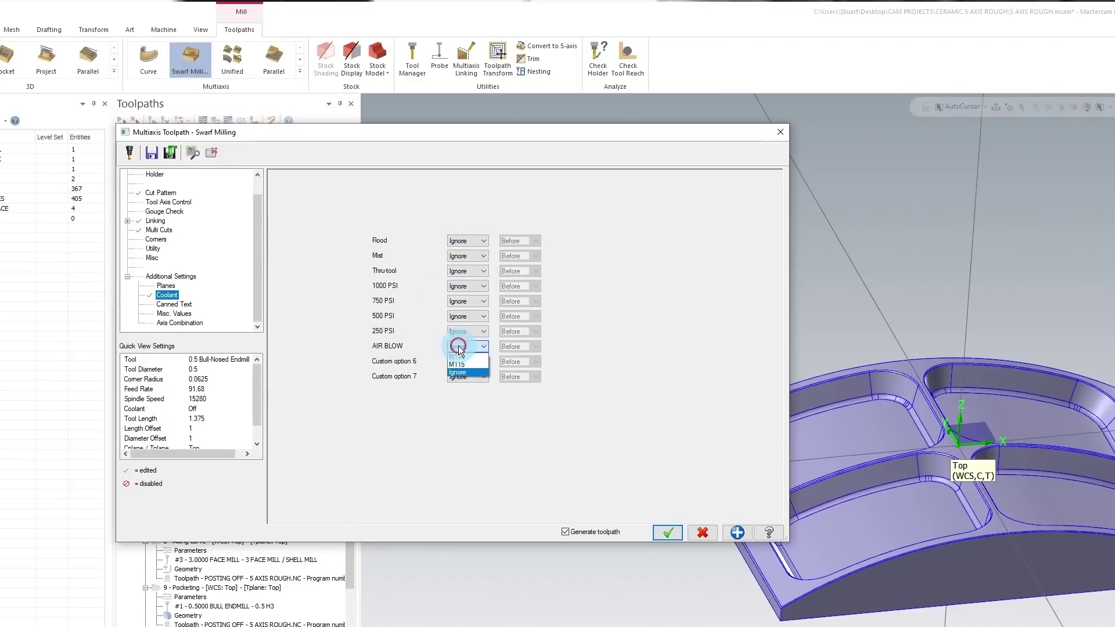
click(457, 360)
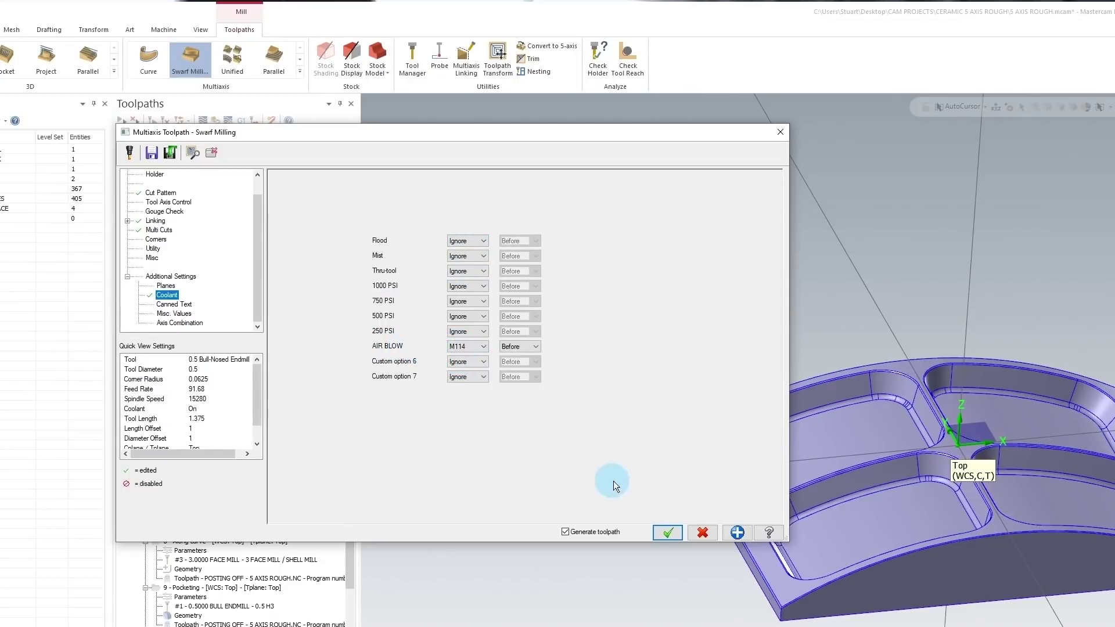
click(664, 533)
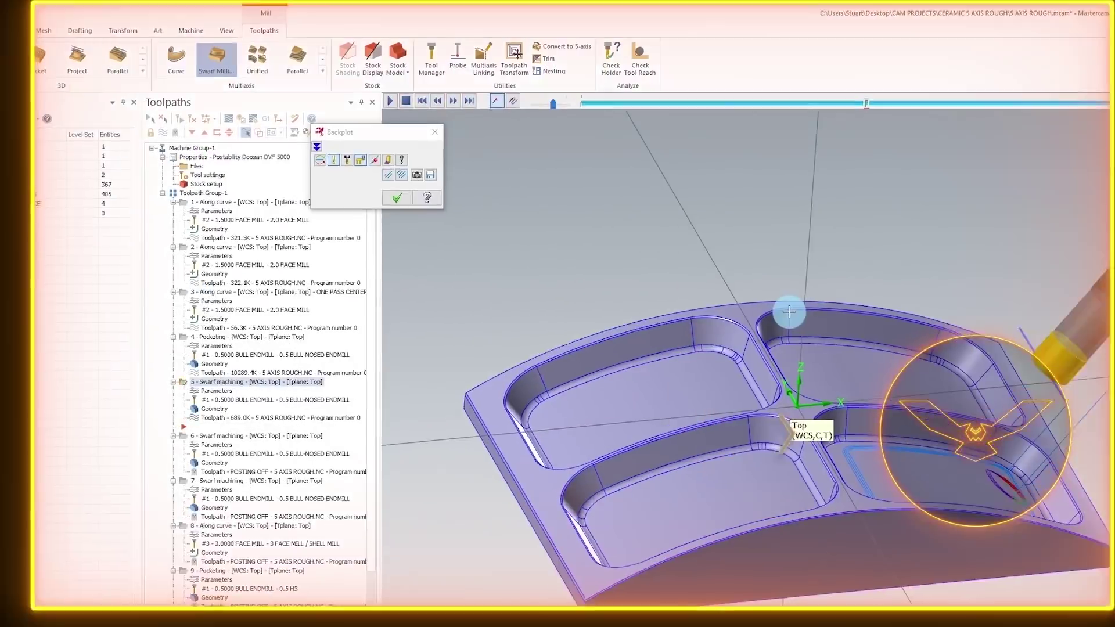